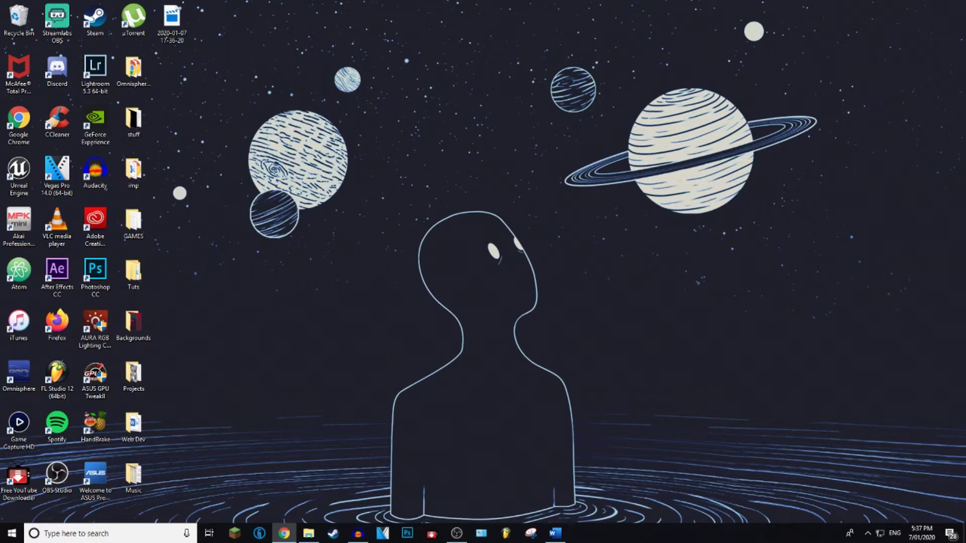
# - Bring up the cover-letter template in Word and select its three body paragraphs
pyautogui.click(555, 534)
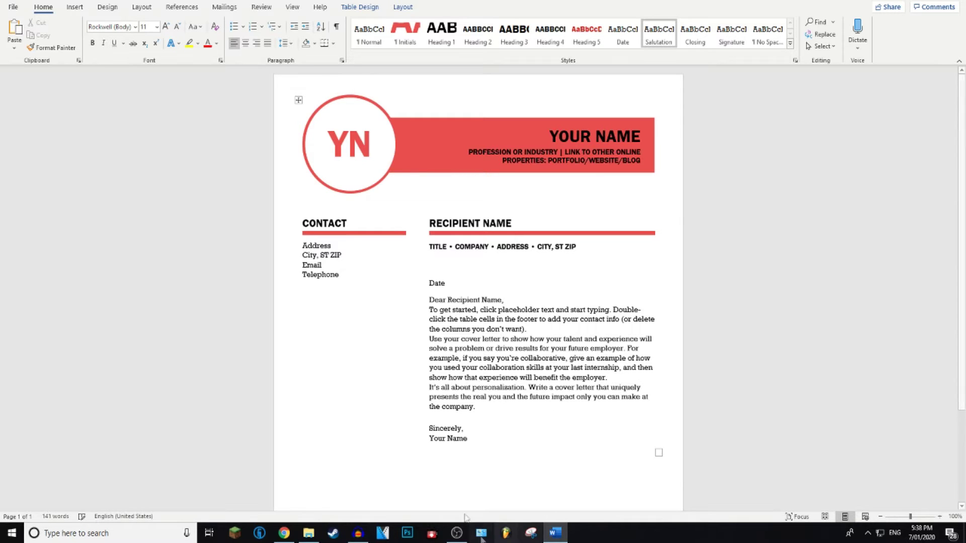
pyautogui.click(545, 319)
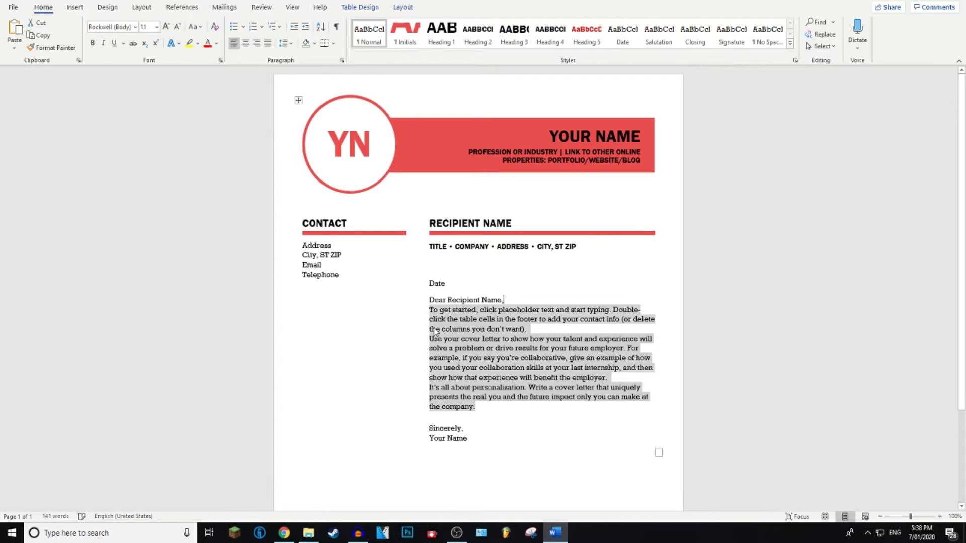
pyautogui.click(541, 302)
pyautogui.click(472, 300)
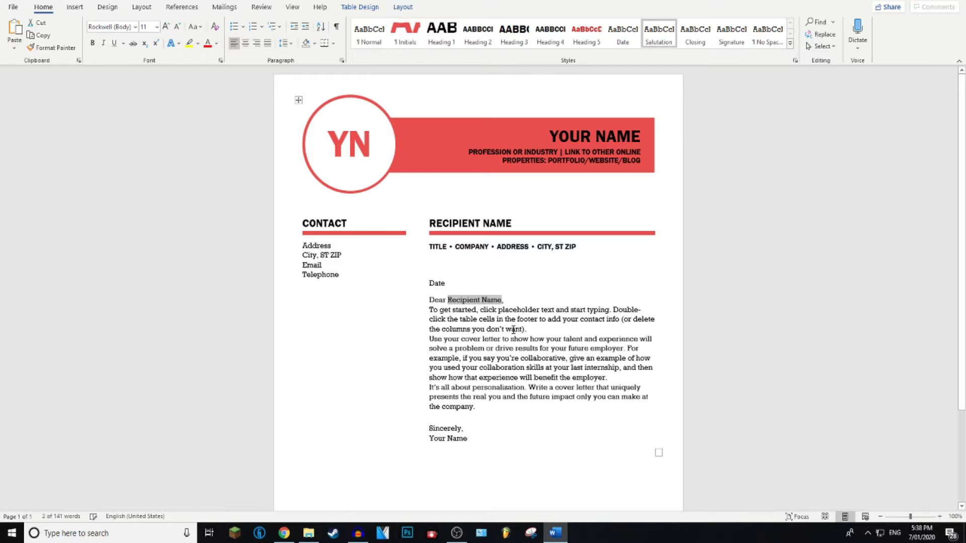
pyautogui.hotkey('ctrl', 'a')
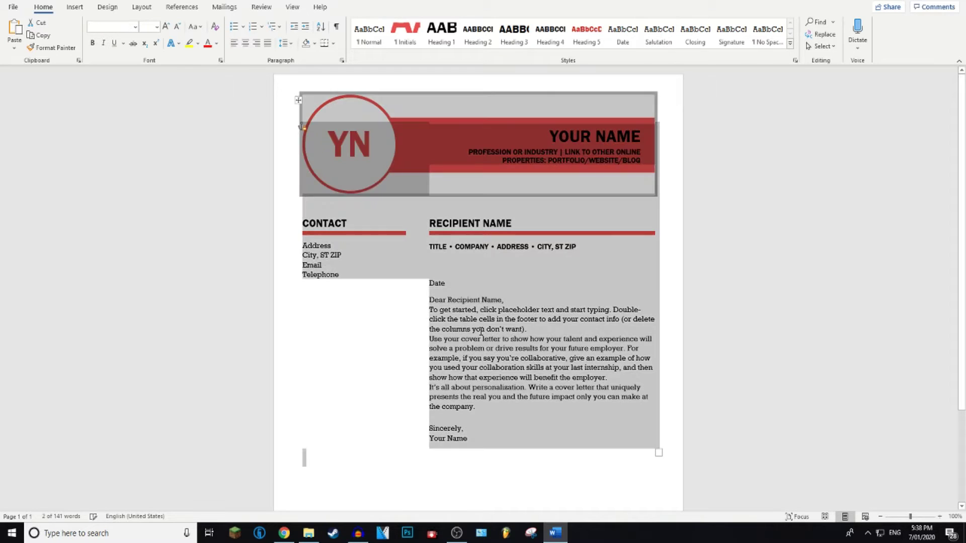
pyautogui.click(475, 333)
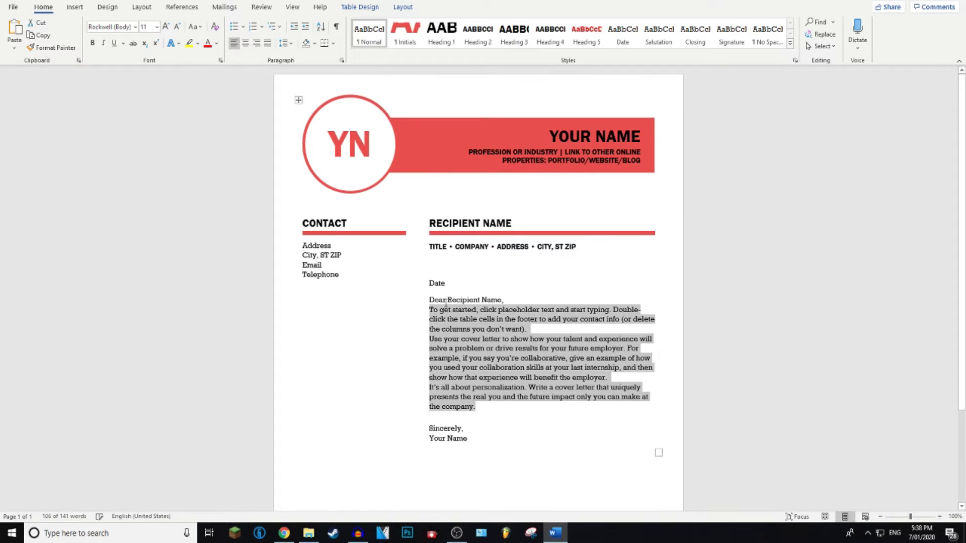
pyautogui.click(461, 302)
pyautogui.hotkey('ctrl', 'a')
pyautogui.click(473, 316)
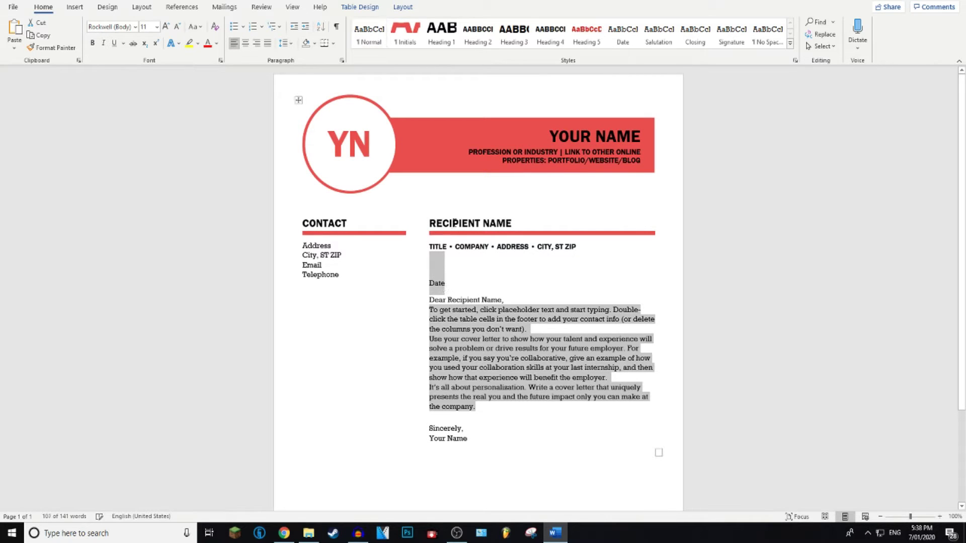
# - Add the RECIPIENT NAME heading, closing line and City, ST ZIP line to the selection
pyautogui.keyDown('ctrl'); pyautogui.click(442, 222); pyautogui.keyUp('ctrl')
pyautogui.keyDown('ctrl'); pyautogui.click(447, 438); pyautogui.keyUp('ctrl')
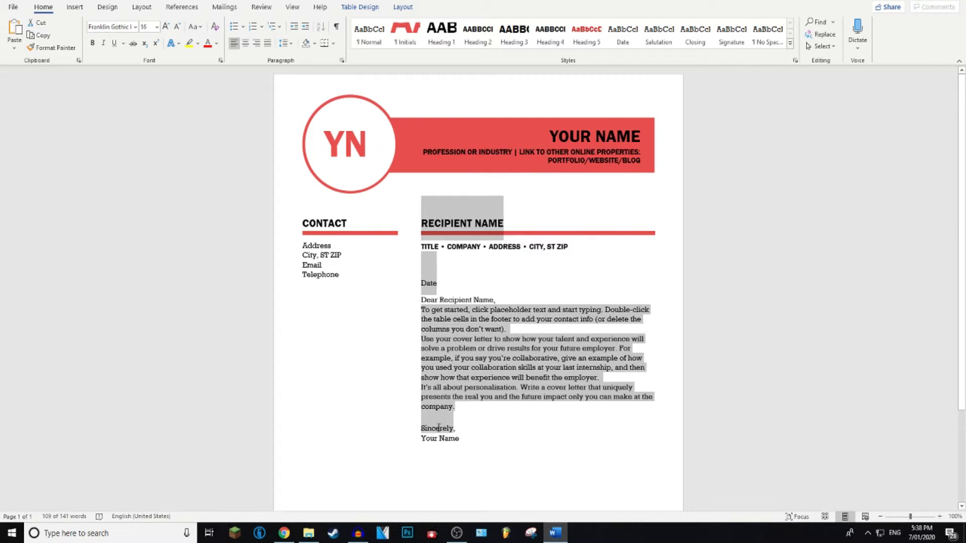
pyautogui.keyDown('ctrl'); pyautogui.click(324, 256); pyautogui.keyUp('ctrl')
pyautogui.hotkey('ctrl', 'c')
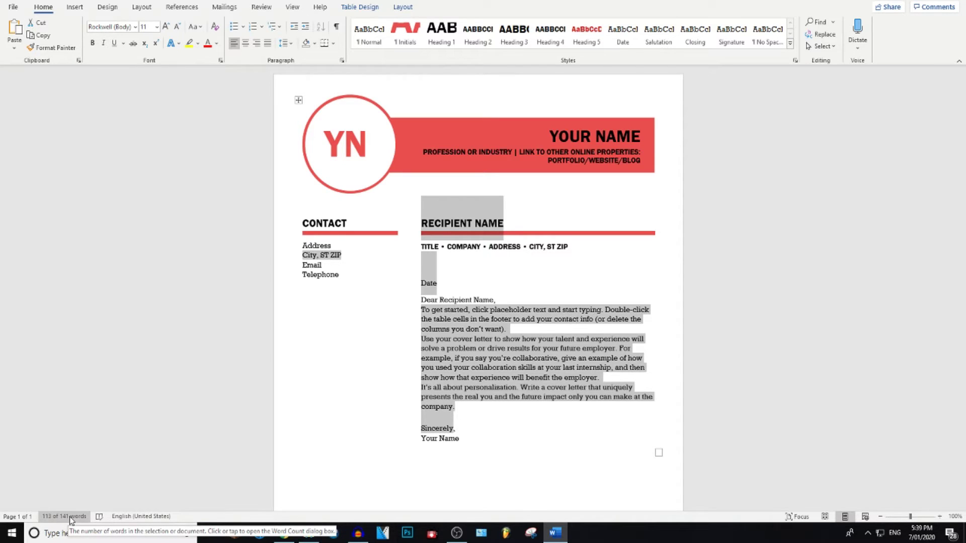
pyautogui.click(71, 520)
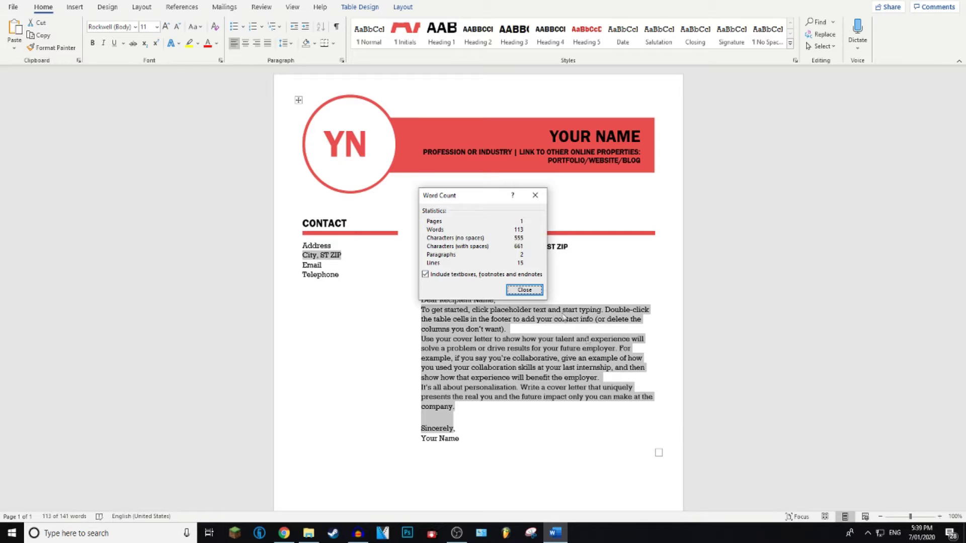
pyautogui.click(517, 292)
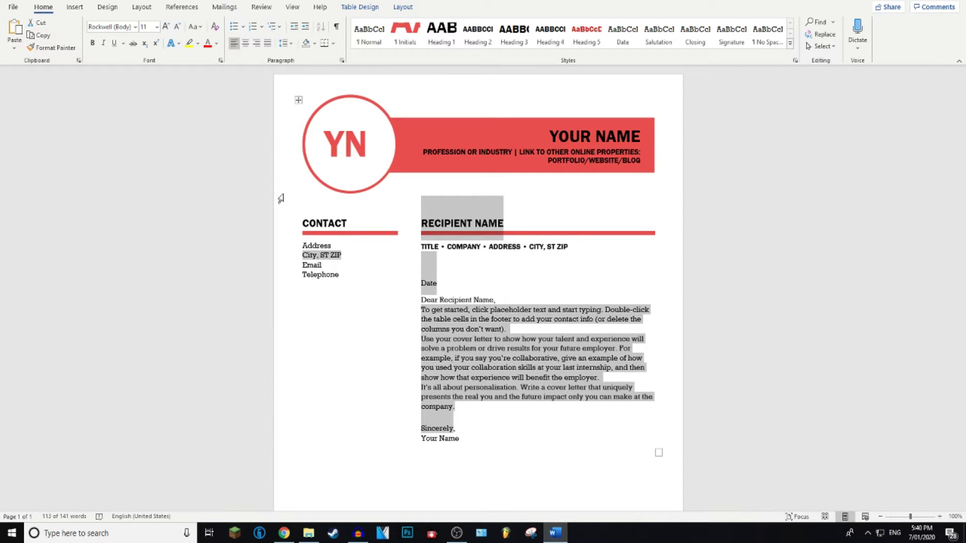
pyautogui.hotkey('ctrl', 'h')
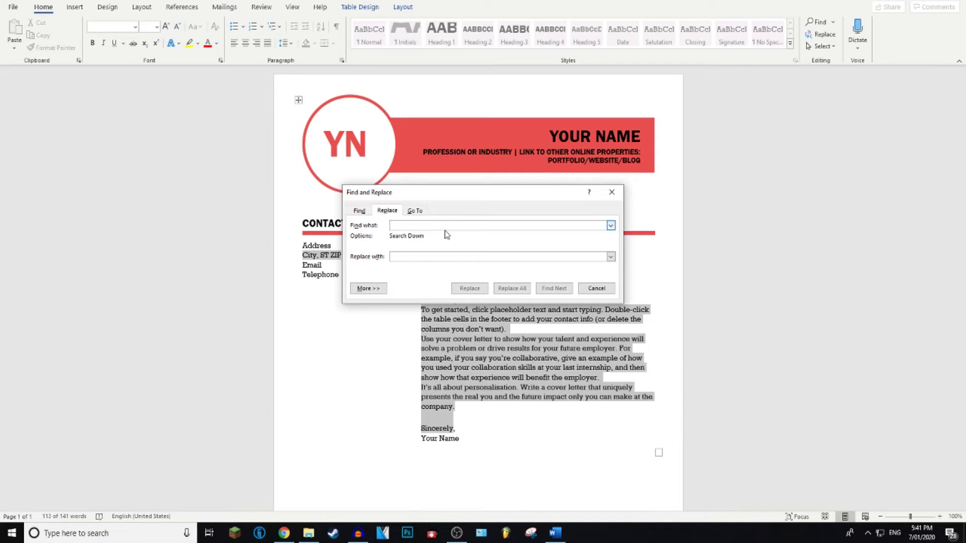
# - Replace every 'City, ST ZIP' in the letter with 'xxx, xx xxx' using Find and Replace
pyautogui.hotkey('ctrl', 'v')
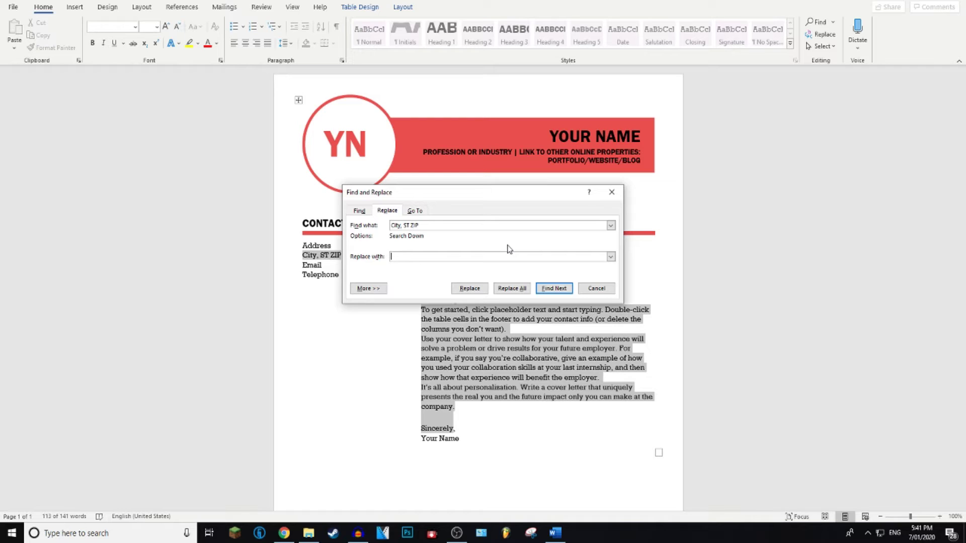
pyautogui.click(406, 254)
pyautogui.write('xxx, xx xxx')
pyautogui.click(511, 289)
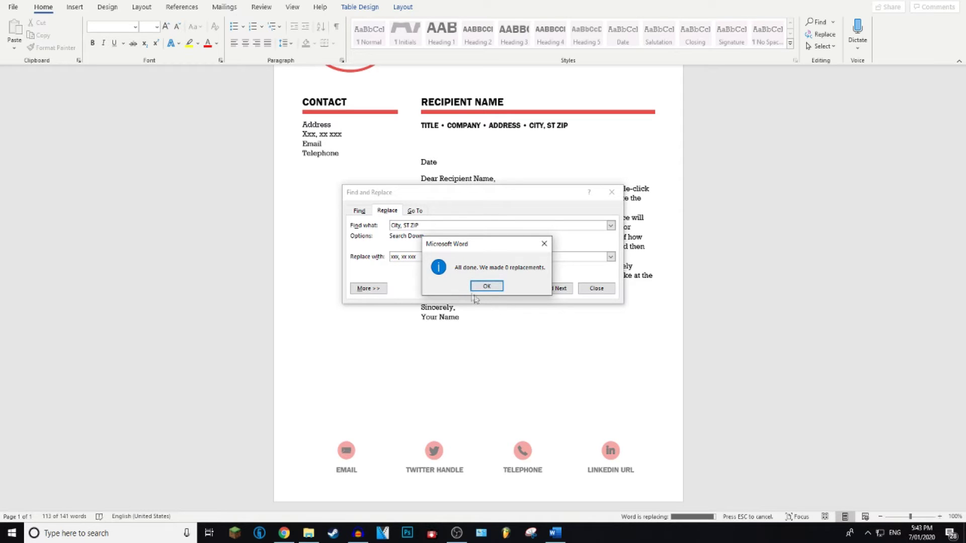
pyautogui.click(486, 286)
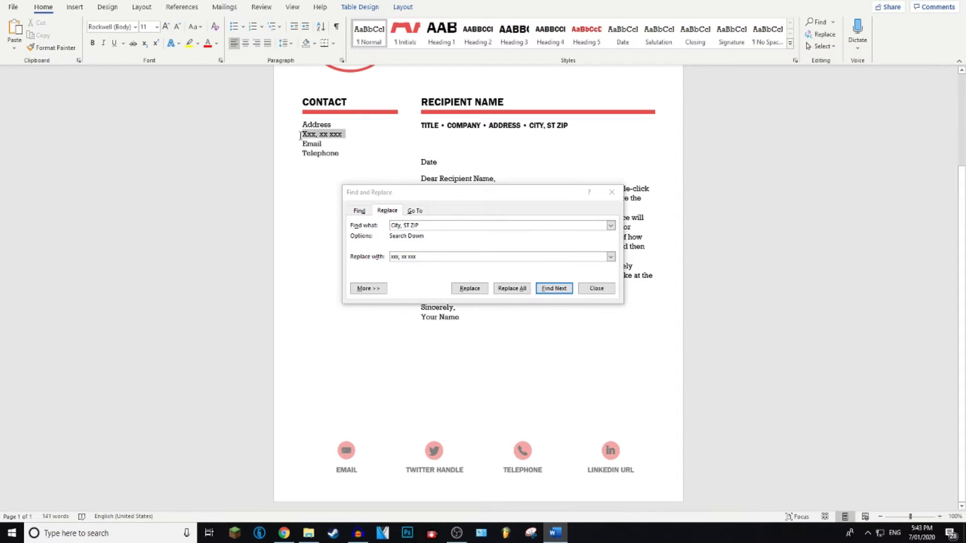
pyautogui.moveTo(350, 135); pyautogui.dragTo(299, 135)
pyautogui.press('Escape')
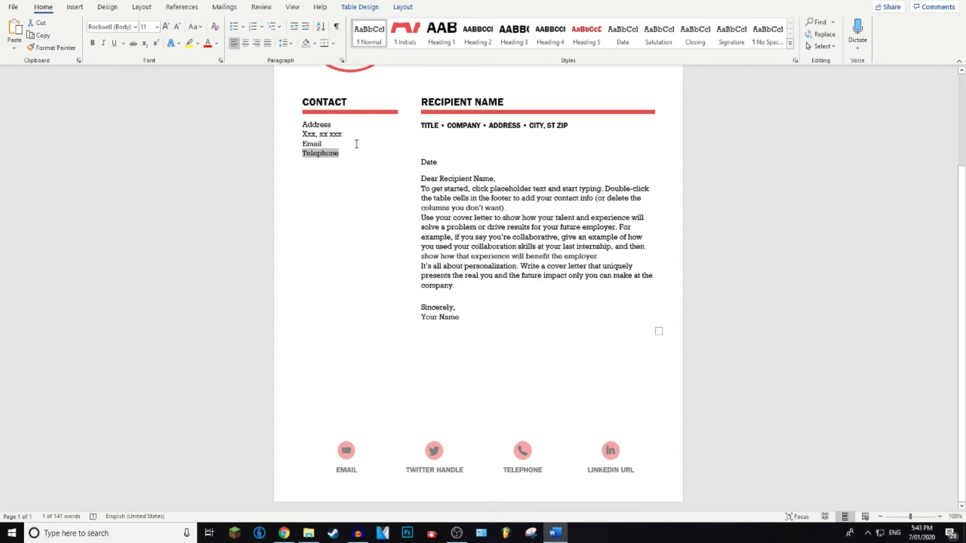
# - Select the word Telephone in the contact block and check its word count
pyautogui.doubleClick(336, 144)
pyautogui.doubleClick(359, 151)
pyautogui.click(61, 516)
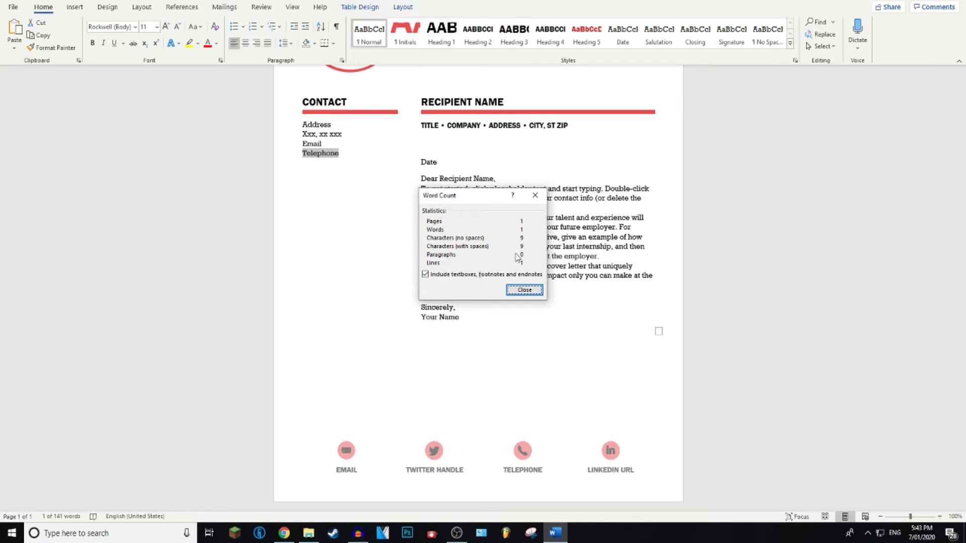
pyautogui.click(529, 290)
# - Replace Telephone with 'xxxxxxxxx' throughout the document via Find and Replace
pyautogui.hotkey('ctrl', 'h')
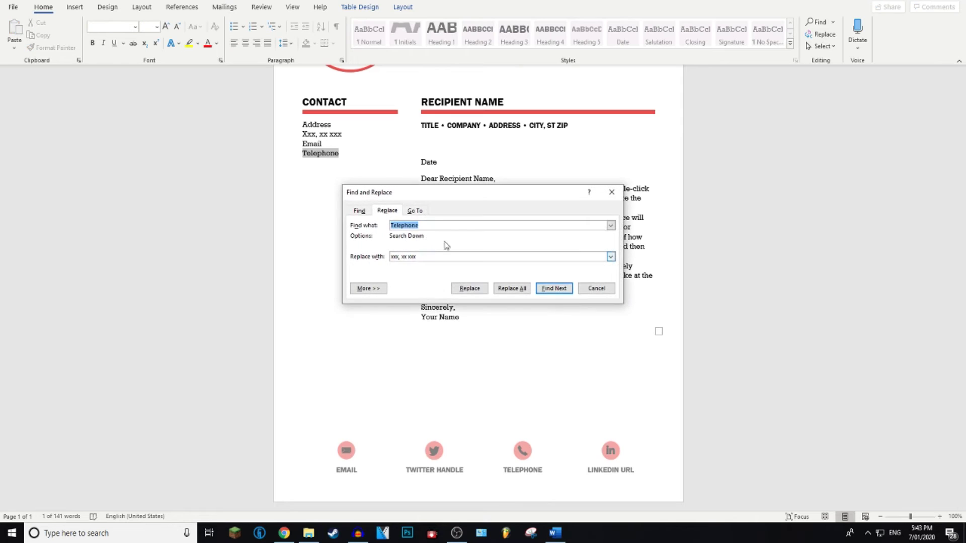
pyautogui.click(423, 256)
pyautogui.moveTo(423, 256); pyautogui.dragTo(353, 260)
pyautogui.write('xxxxxxxxx')
pyautogui.click(522, 292)
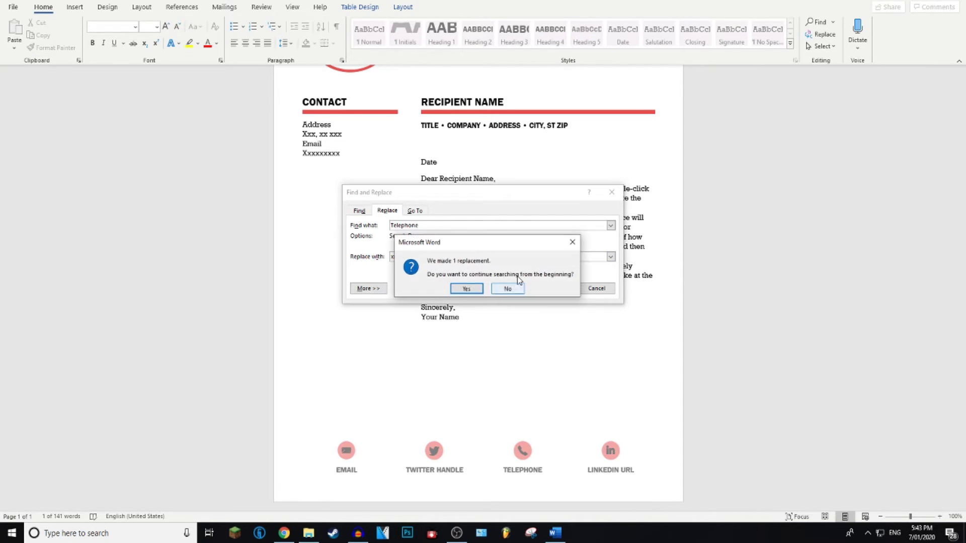
pyautogui.click(474, 289)
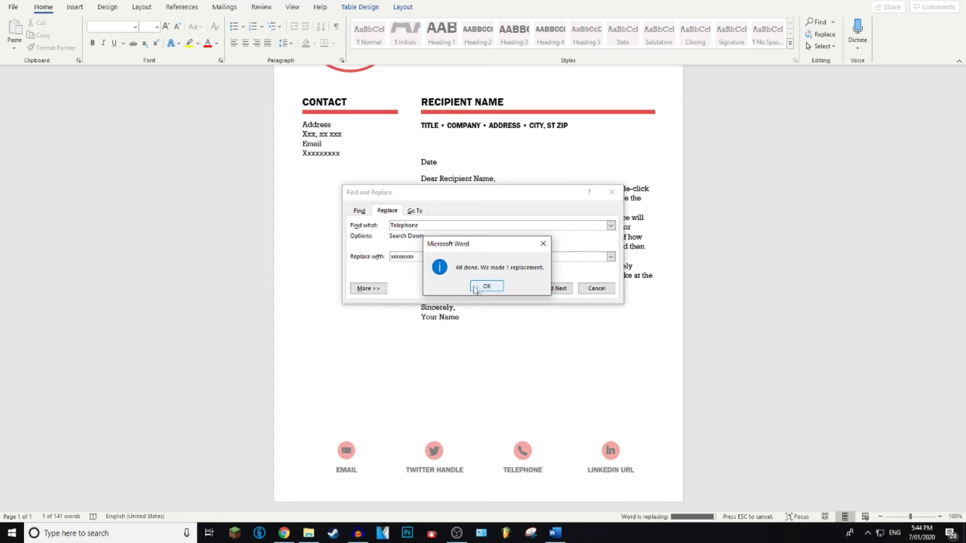
pyautogui.click(486, 286)
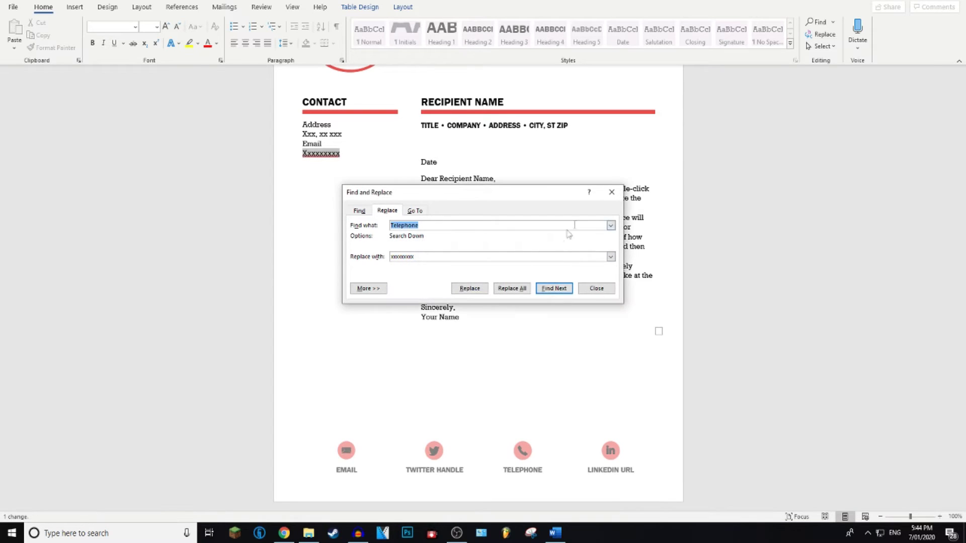
pyautogui.click(612, 192)
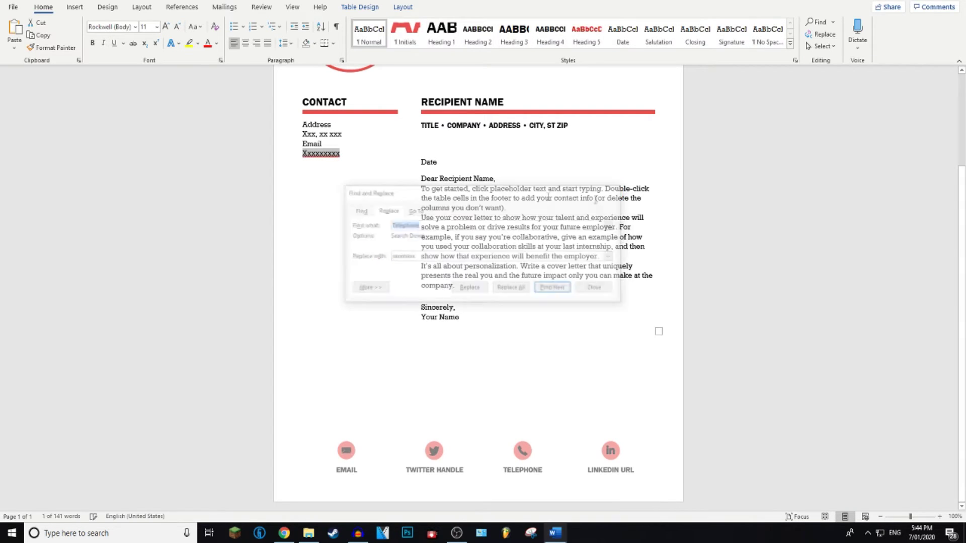
pyautogui.click(341, 154)
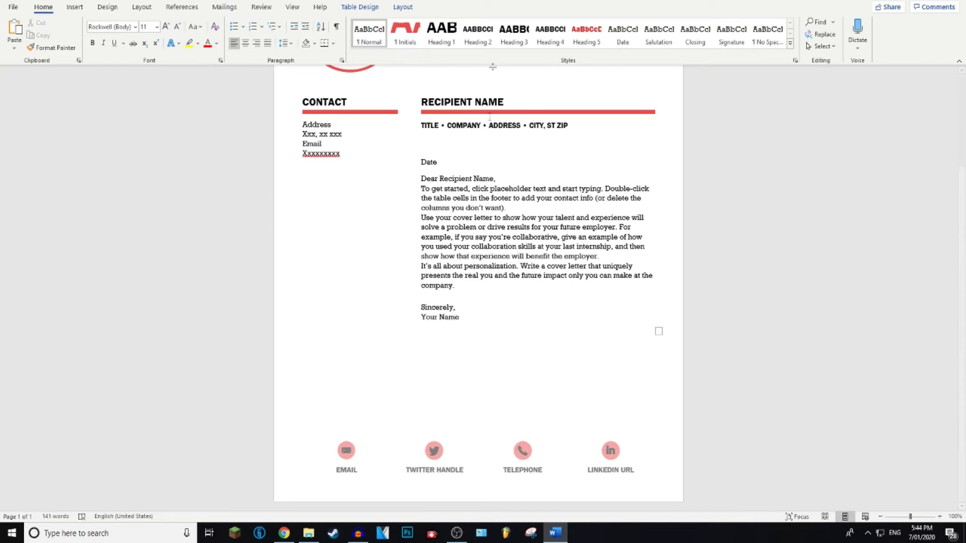
pyautogui.moveTo(347, 133); pyautogui.dragTo(301, 134)
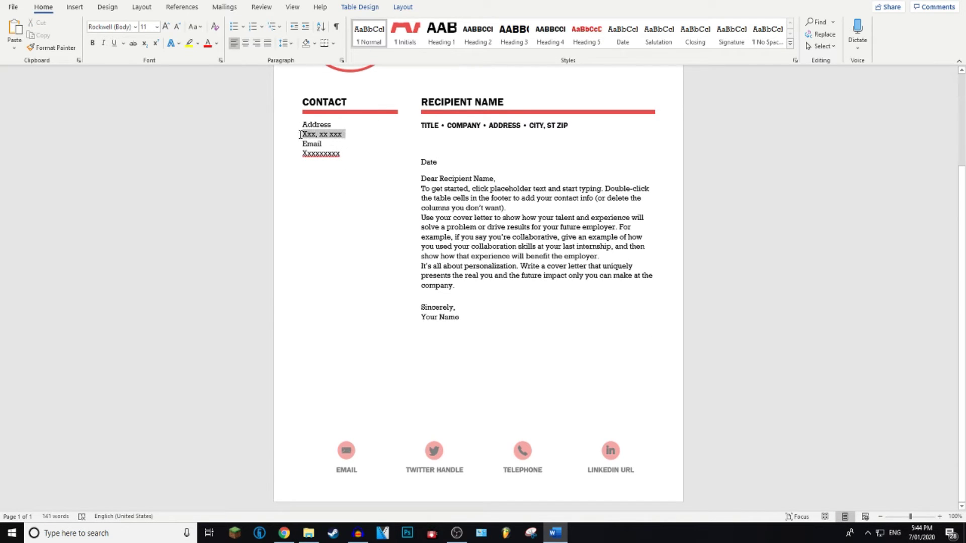
pyautogui.click(218, 45)
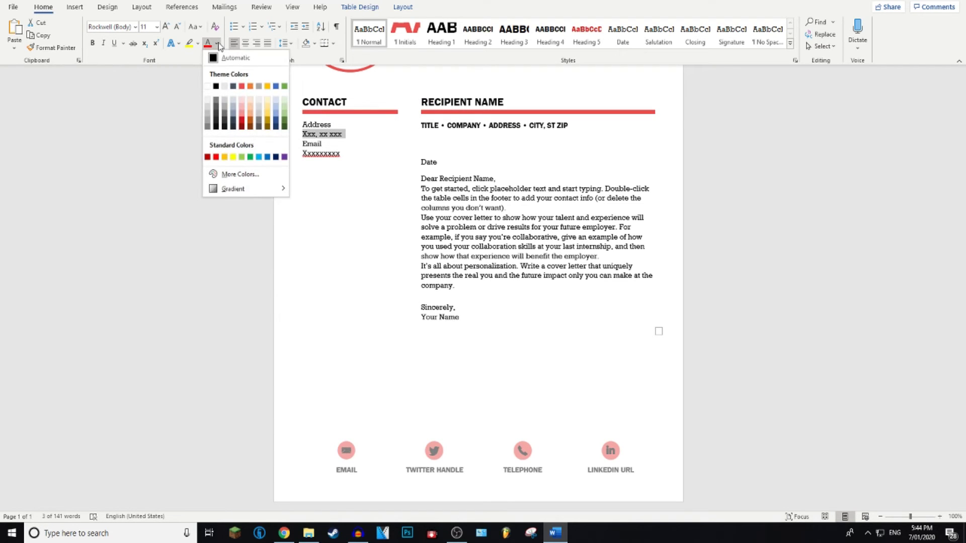
pyautogui.click(217, 44)
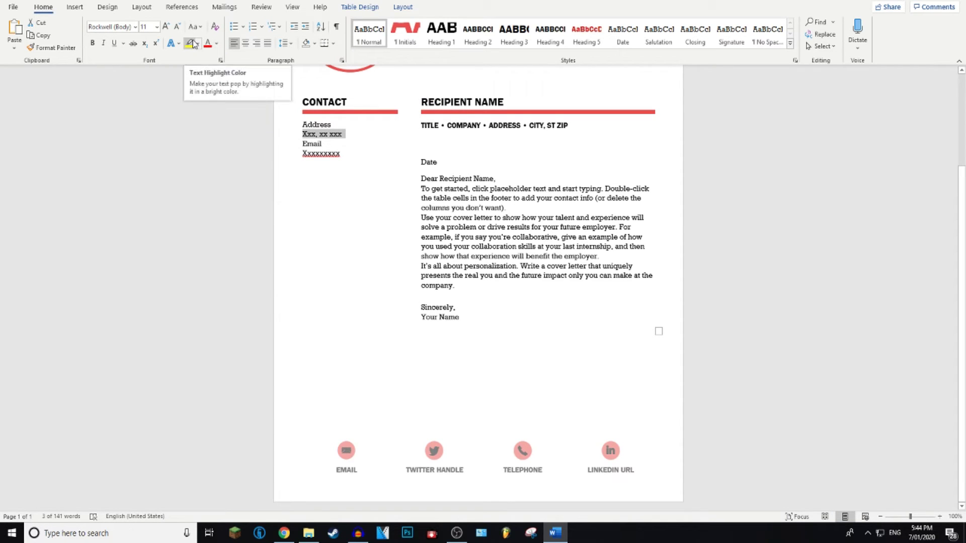
pyautogui.click(197, 44)
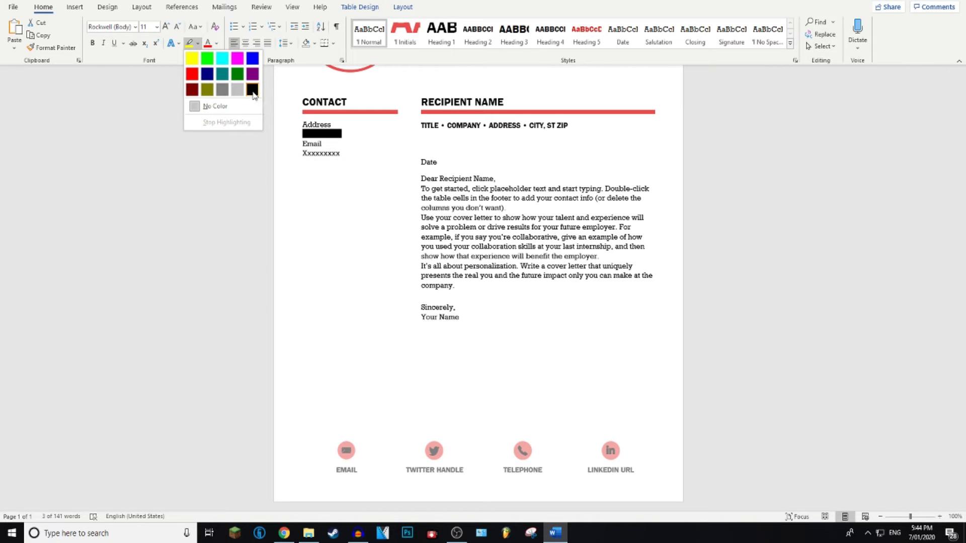
pyautogui.click(252, 90)
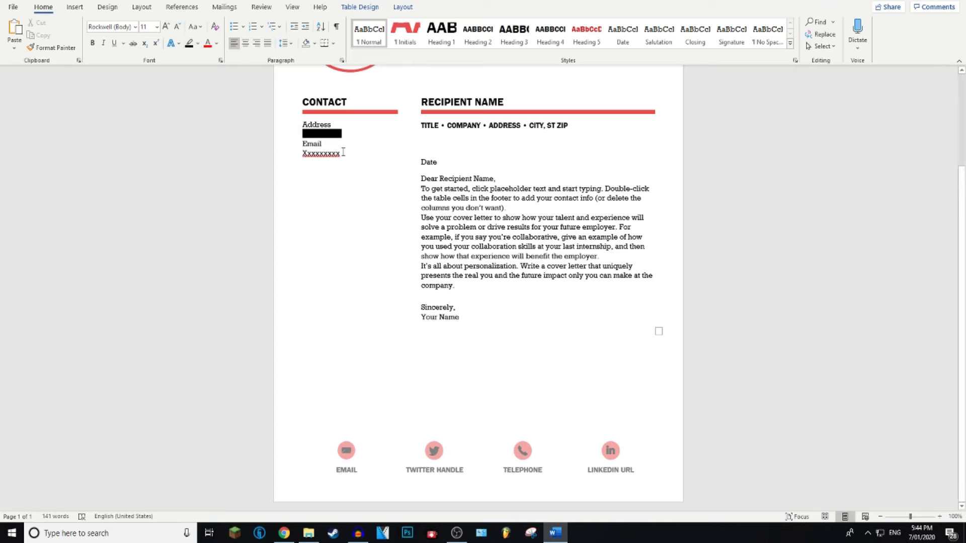
pyautogui.moveTo(341, 154); pyautogui.dragTo(302, 154)
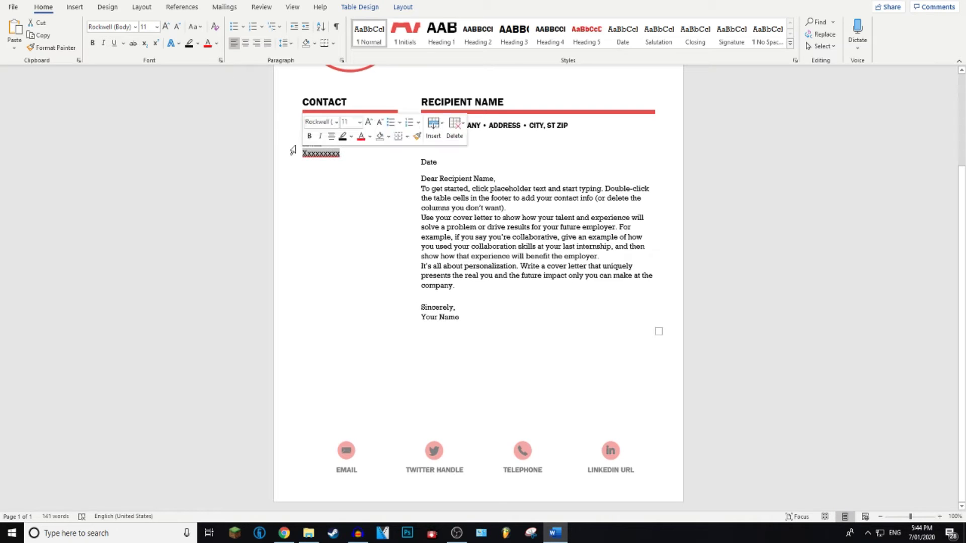
pyautogui.click(189, 44)
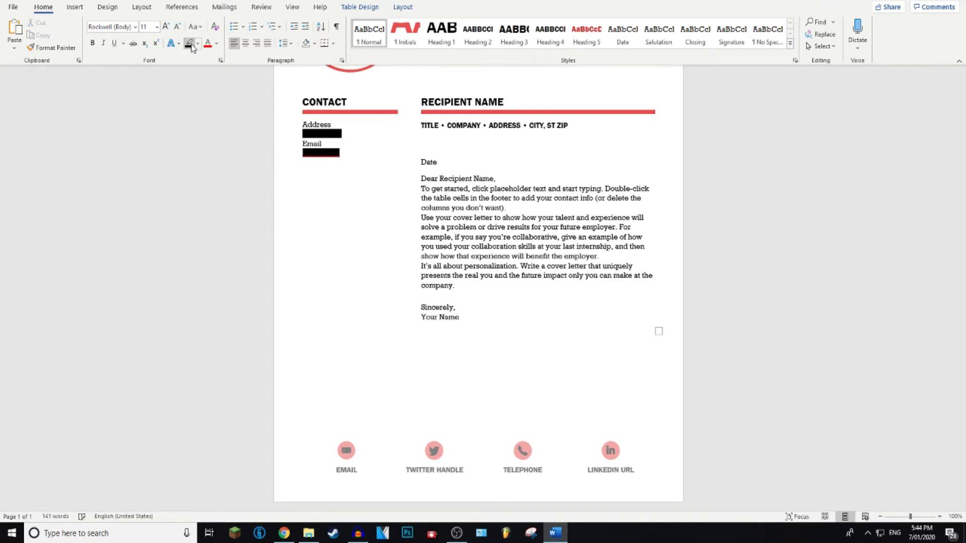
pyautogui.click(446, 160)
pyautogui.click(502, 186)
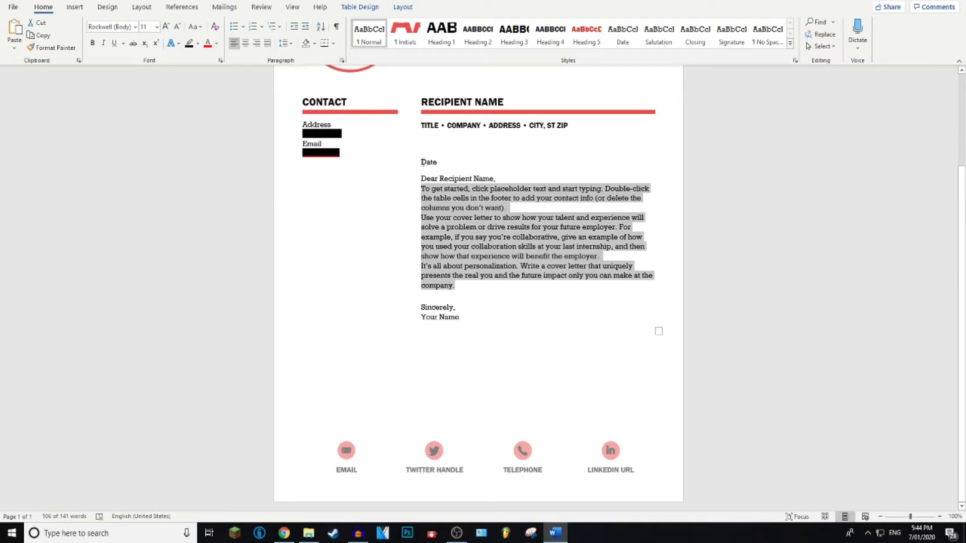
pyautogui.click(440, 161)
pyautogui.click(575, 123)
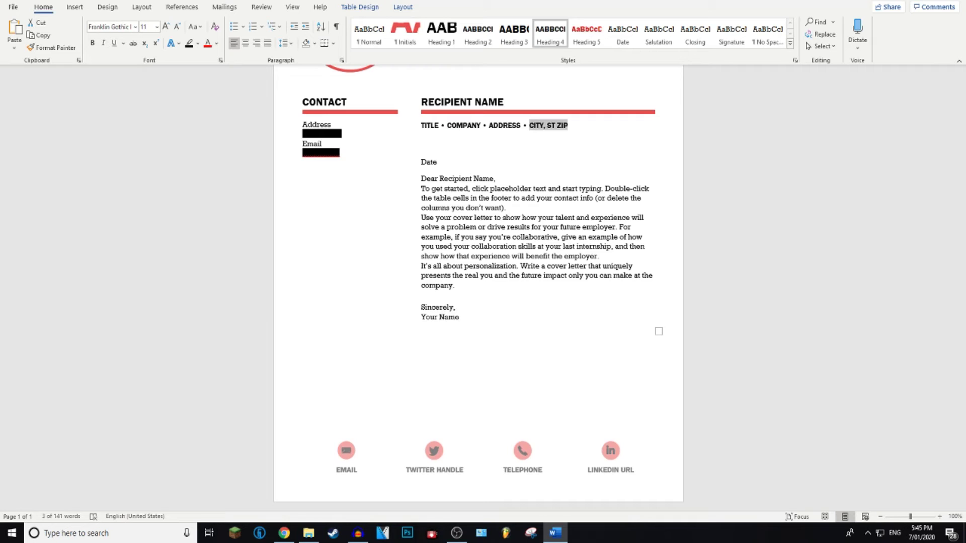
pyautogui.scroll(3, 658, 343)
# - Cover the three body paragraphs with black text highlighting
pyautogui.click(653, 384)
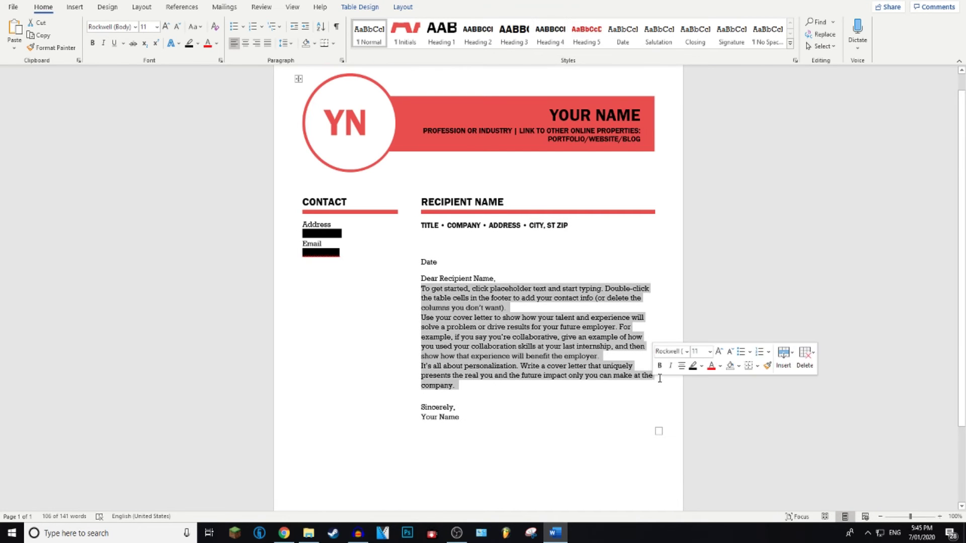
pyautogui.click(195, 44)
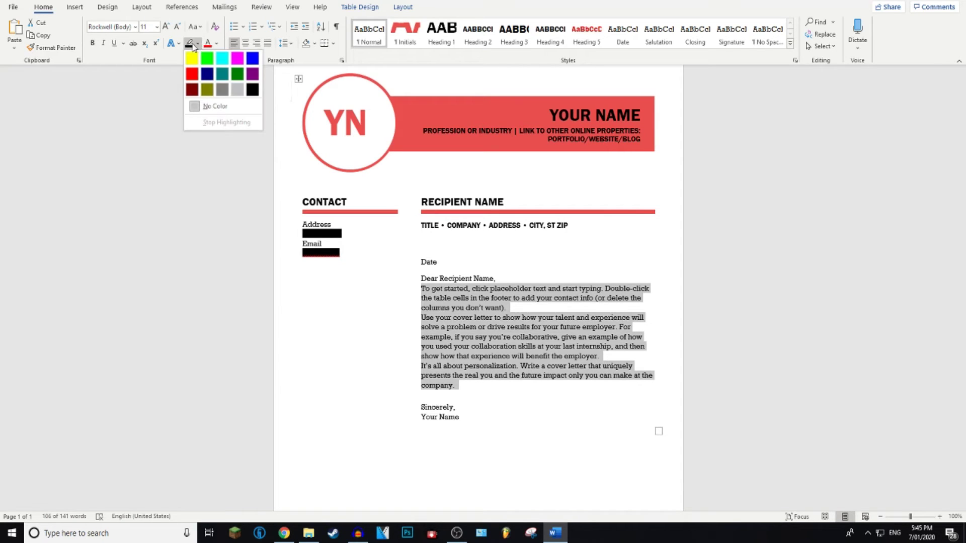
pyautogui.click(253, 89)
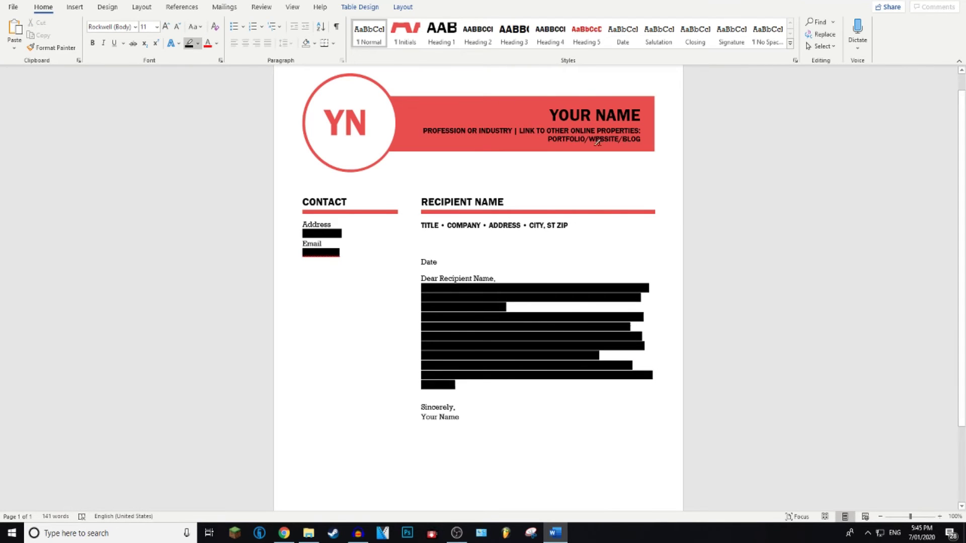
pyautogui.hotkey('ctrl', 'z')
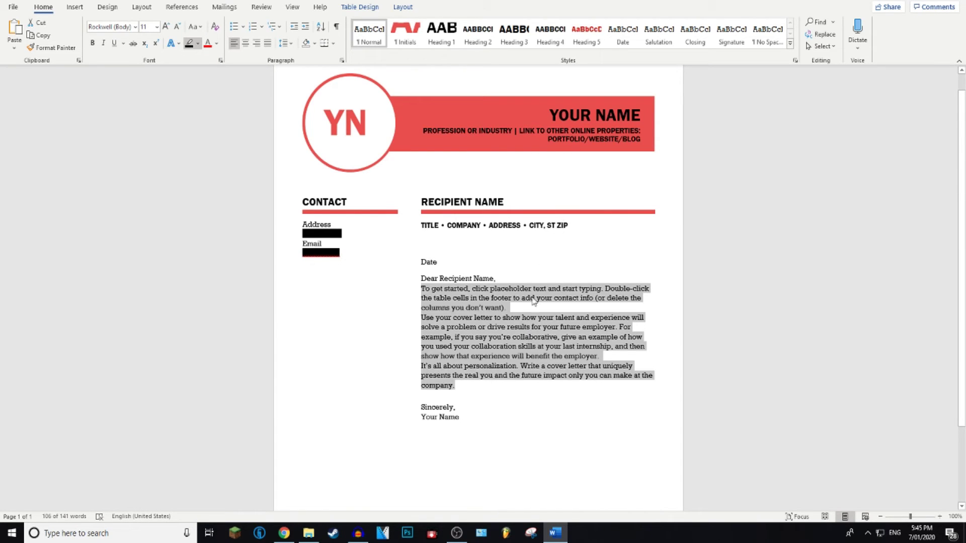
pyautogui.hotkey('ctrl', 'y')
# - Black-highlight the recipient title/address line and the online-properties link text
pyautogui.moveTo(567, 226); pyautogui.dragTo(422, 225)
pyautogui.hotkey('ctrl', 'y')
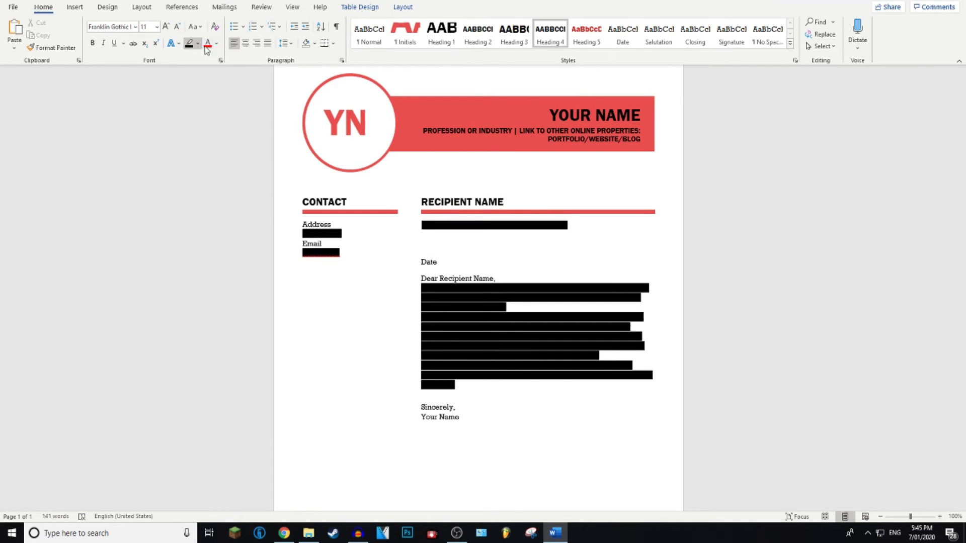
pyautogui.click(189, 42)
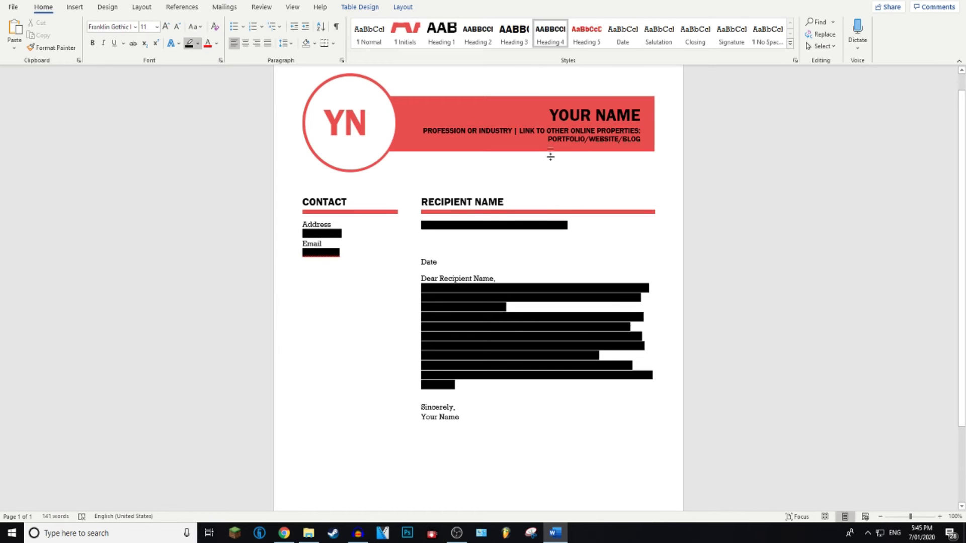
pyautogui.moveTo(520, 129); pyautogui.dragTo(640, 141)
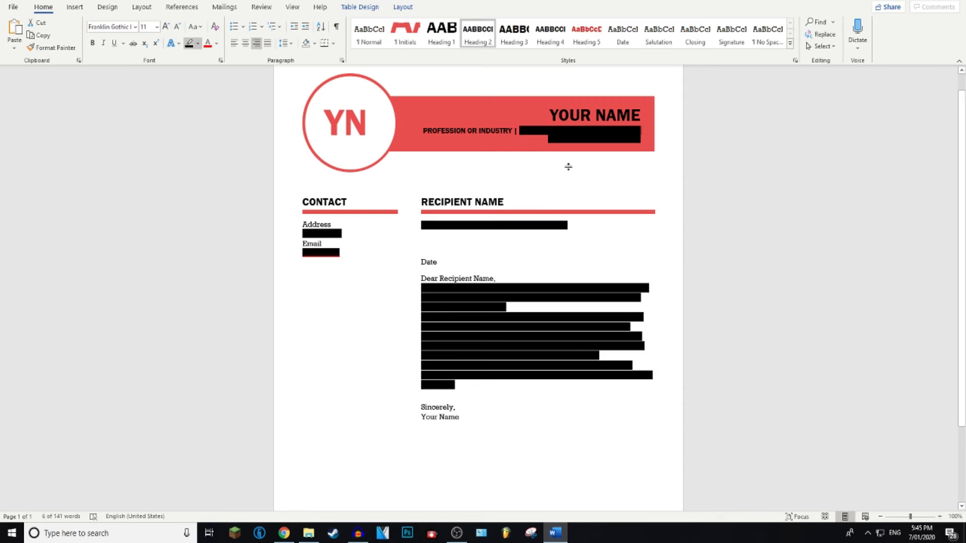
# - Save the redacted letter as a PDF named 'redact tut'
pyautogui.click(13, 7)
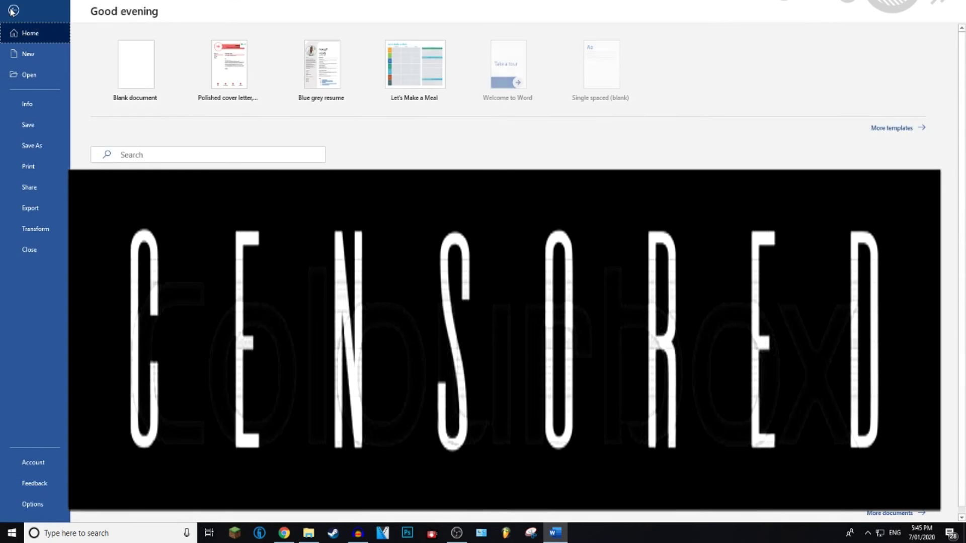
pyautogui.click(18, 147)
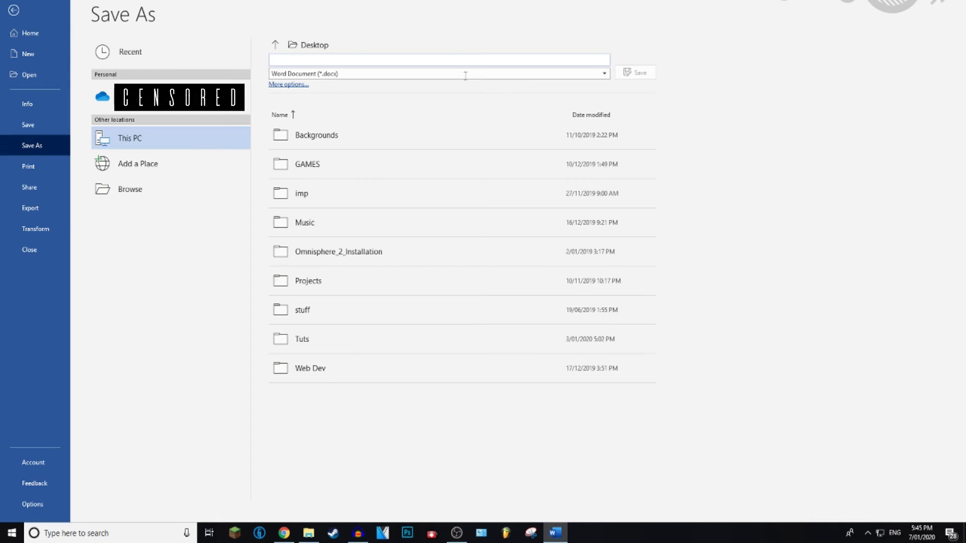
pyautogui.click(407, 73)
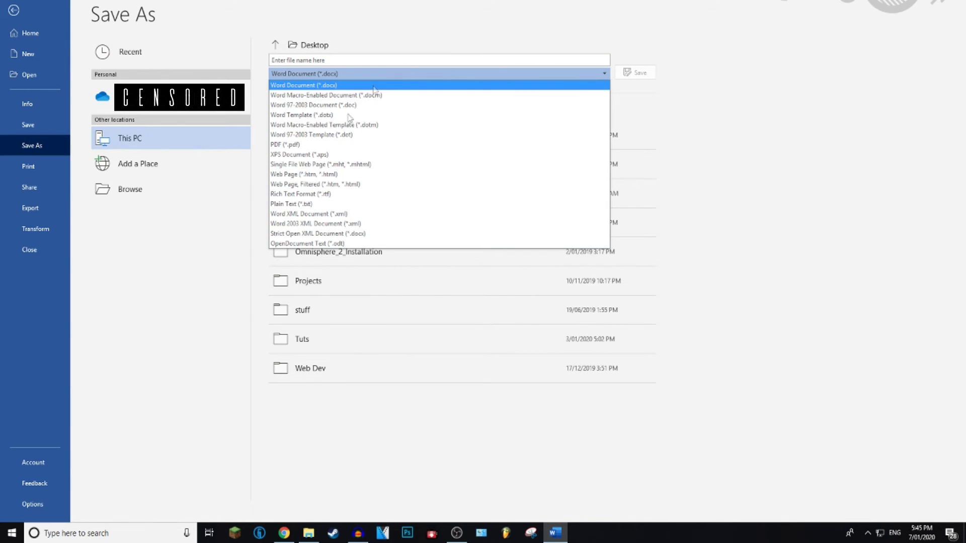
pyautogui.click(301, 145)
pyautogui.click(344, 59)
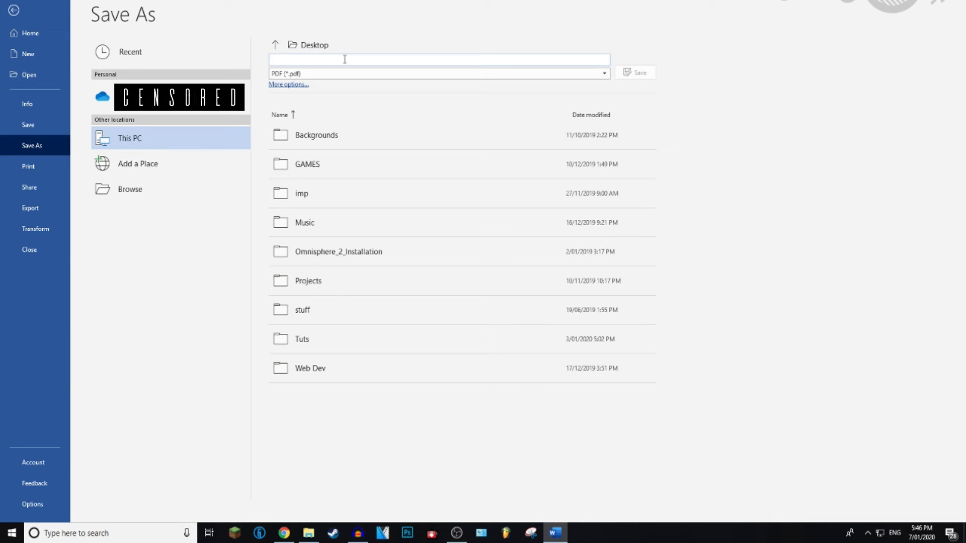
pyautogui.write('redact tut')
pyautogui.click(632, 73)
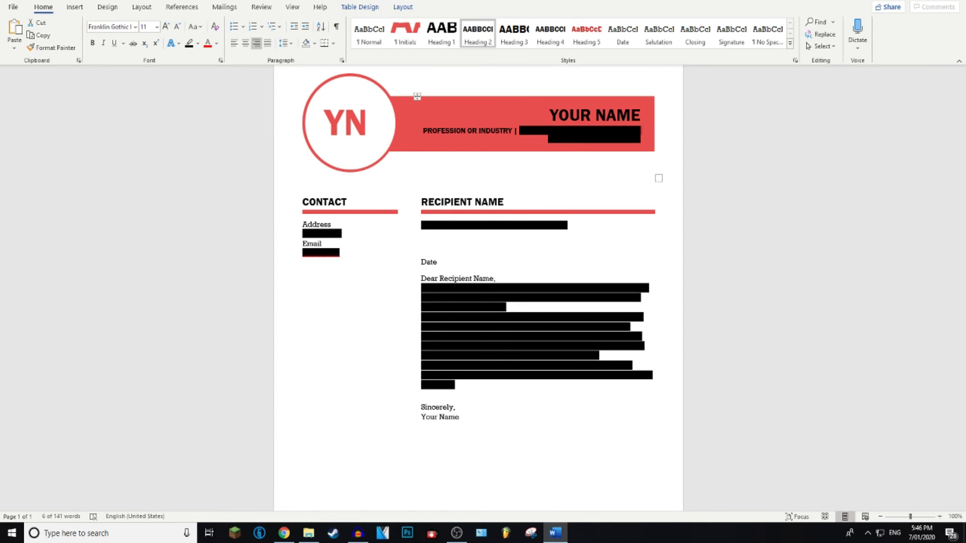
pyautogui.hotkey('alt', 'Tab')
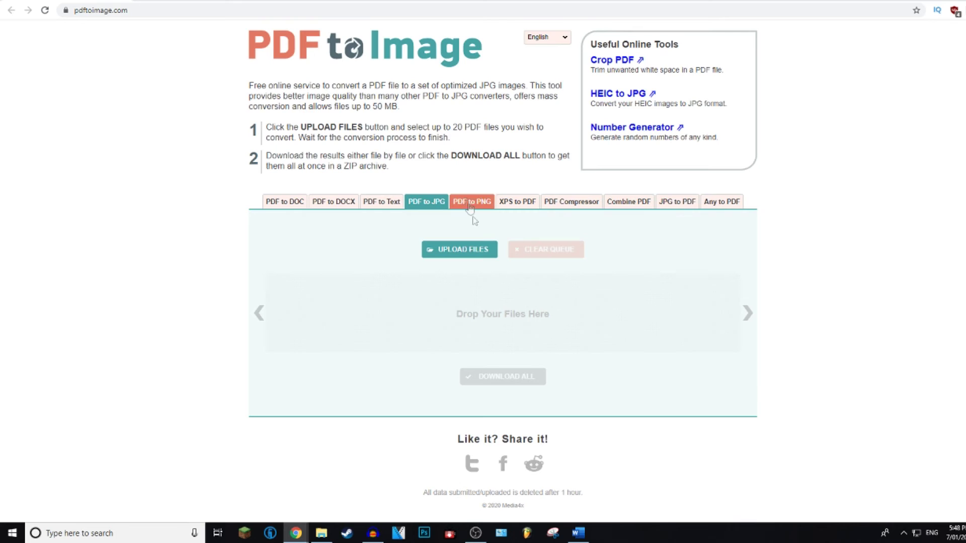
# - Bring up the upload file picker on the pdftoimage.com PDF to JPG converter
pyautogui.click(471, 203)
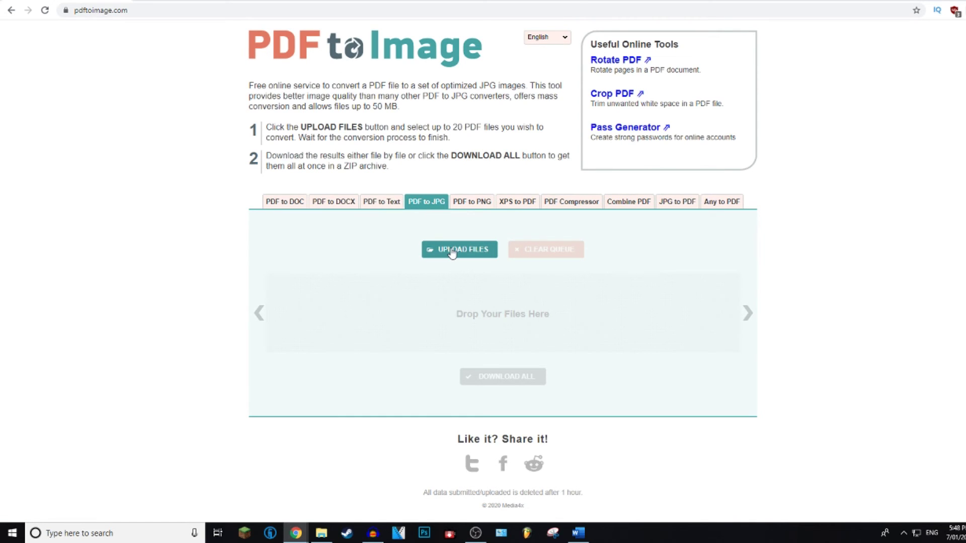
pyautogui.click(452, 250)
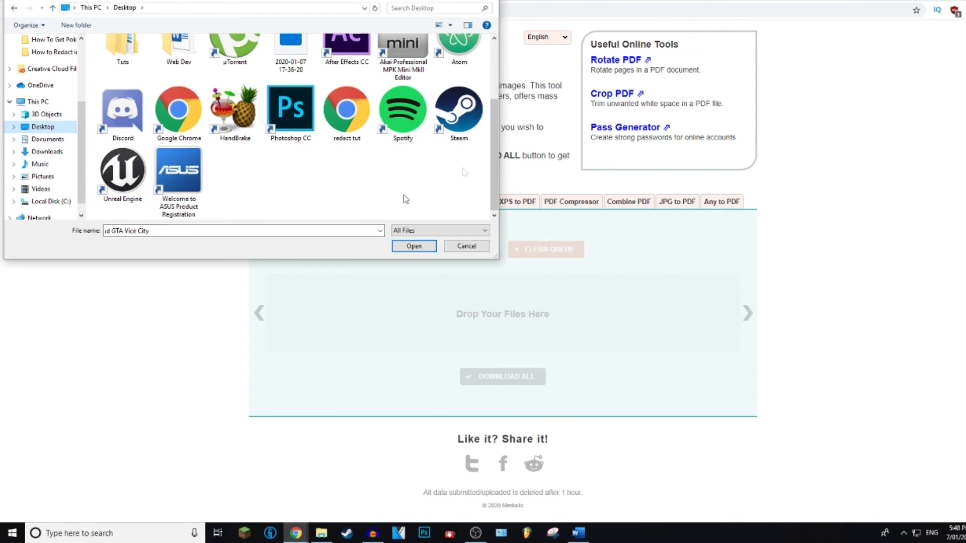
# - Upload redact tut.pdf, convert it to JPG and download the result as redact tut.zip
pyautogui.click(356, 123)
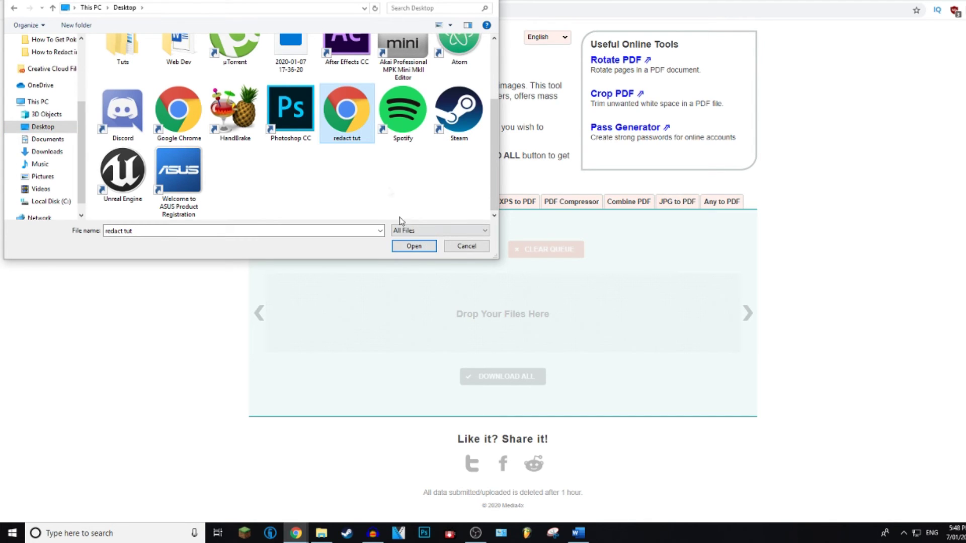
pyautogui.click(422, 246)
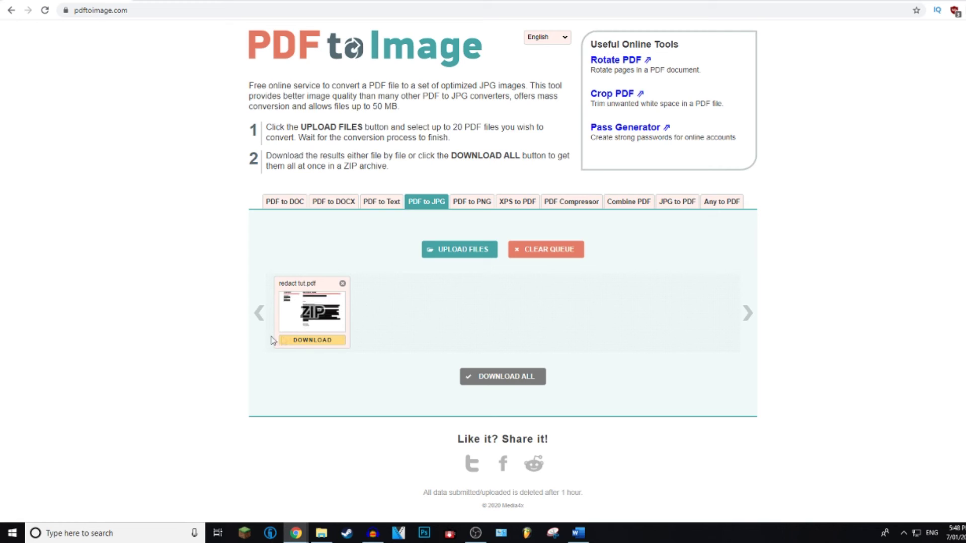
pyautogui.click(319, 344)
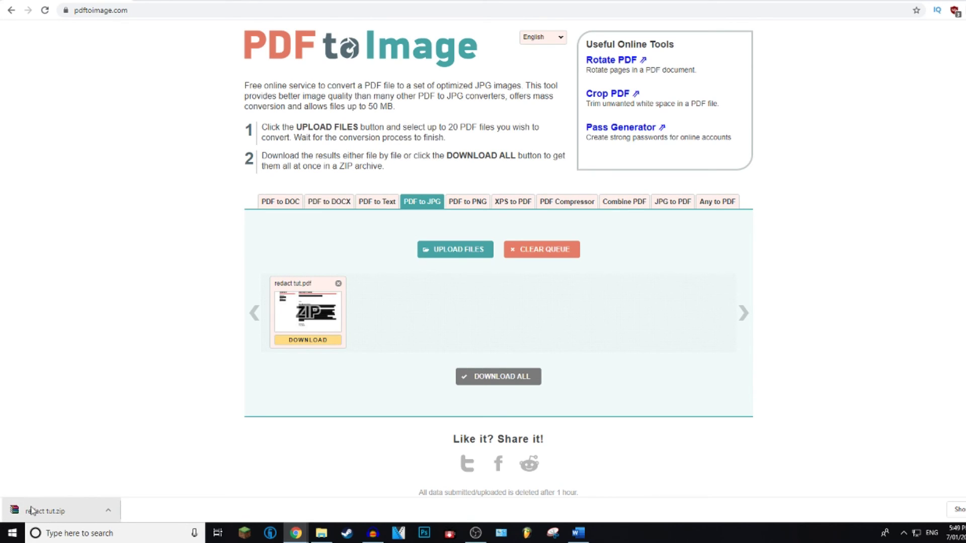
pyautogui.press('super+d')
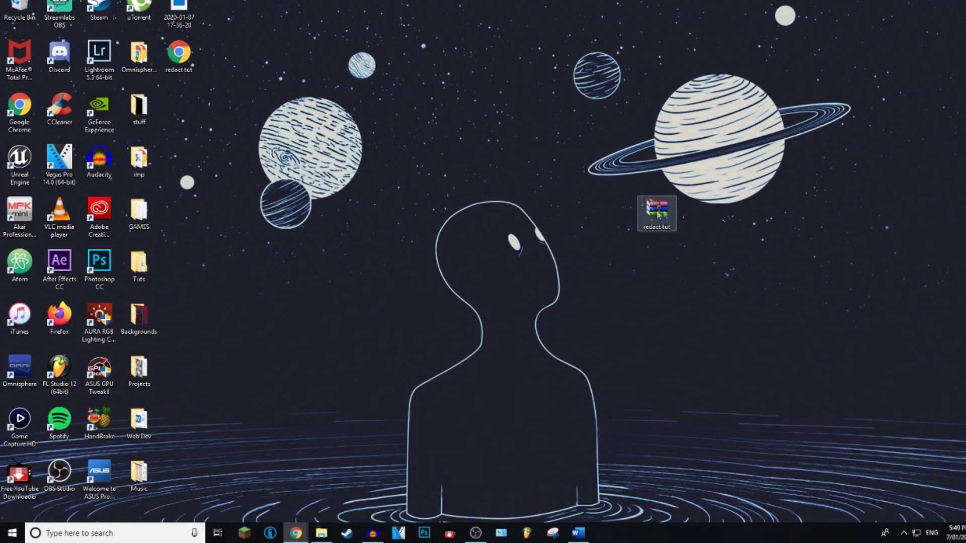
# - Extract redact tut.zip onto the desktop, then delete the archive
pyautogui.moveTo(656, 209); pyautogui.dragTo(487, 164)
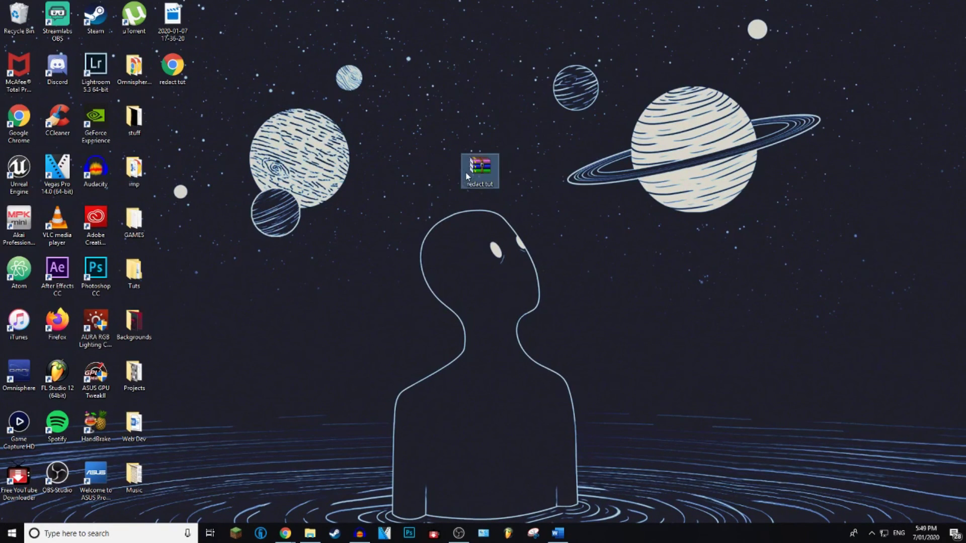
pyautogui.rightClick(471, 168)
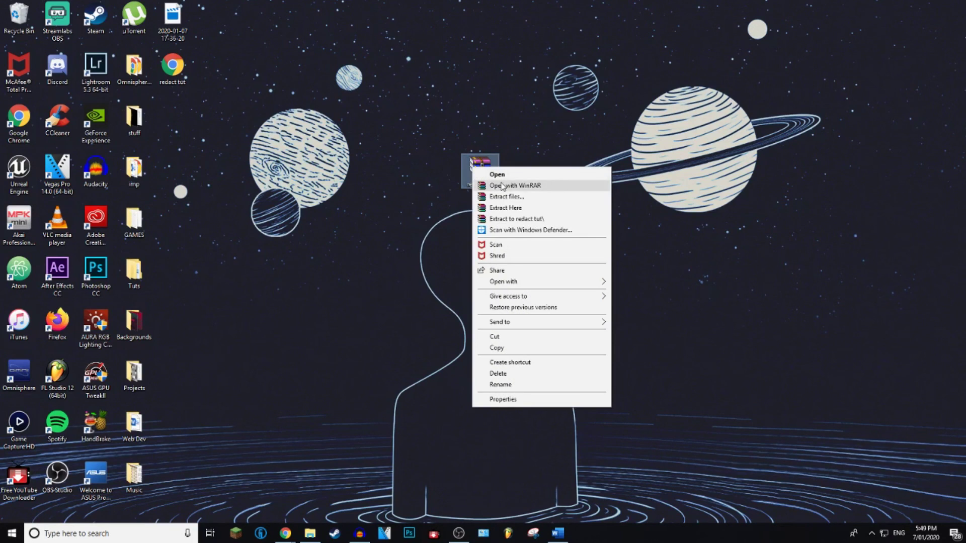
pyautogui.click(520, 210)
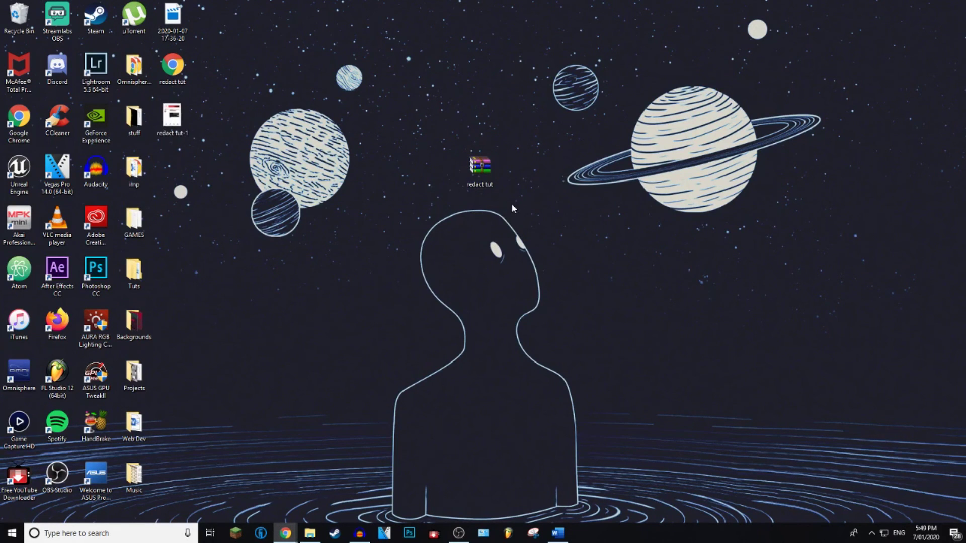
pyautogui.moveTo(172, 117); pyautogui.dragTo(328, 120)
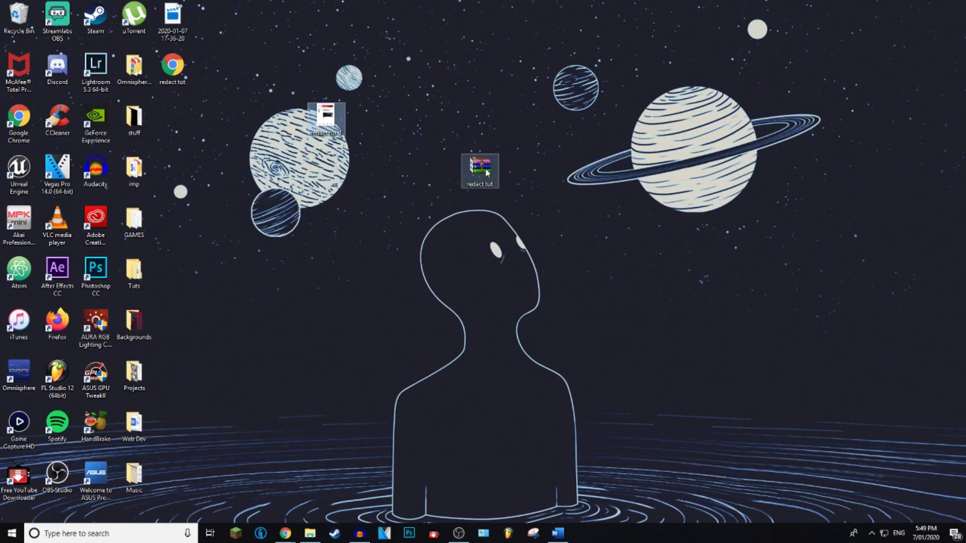
pyautogui.moveTo(480, 165); pyautogui.dragTo(19, 16)
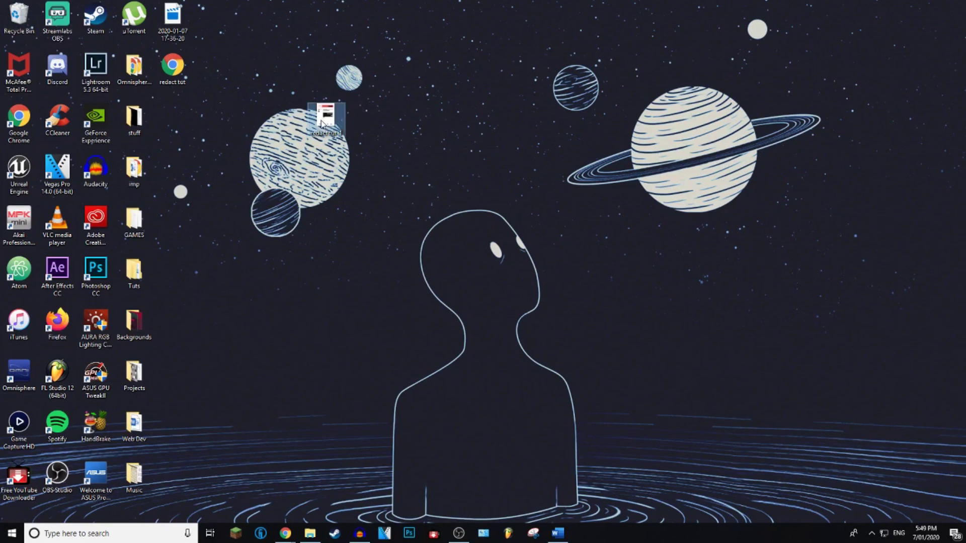
# - Check in Properties that the extracted redact tut-1 file is a JPG image
pyautogui.rightClick(323, 120)
pyautogui.click(351, 460)
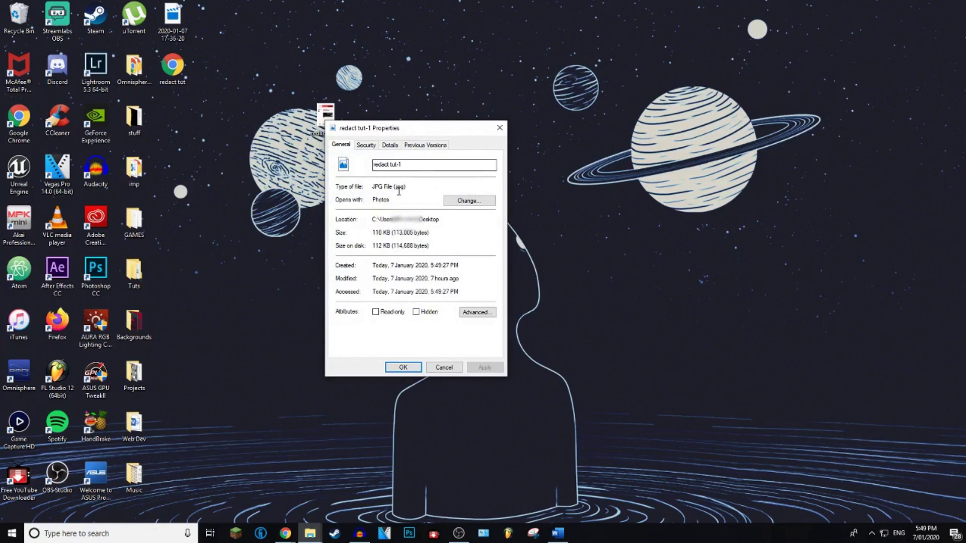
pyautogui.moveTo(393, 187); pyautogui.dragTo(406, 187)
pyautogui.click(499, 128)
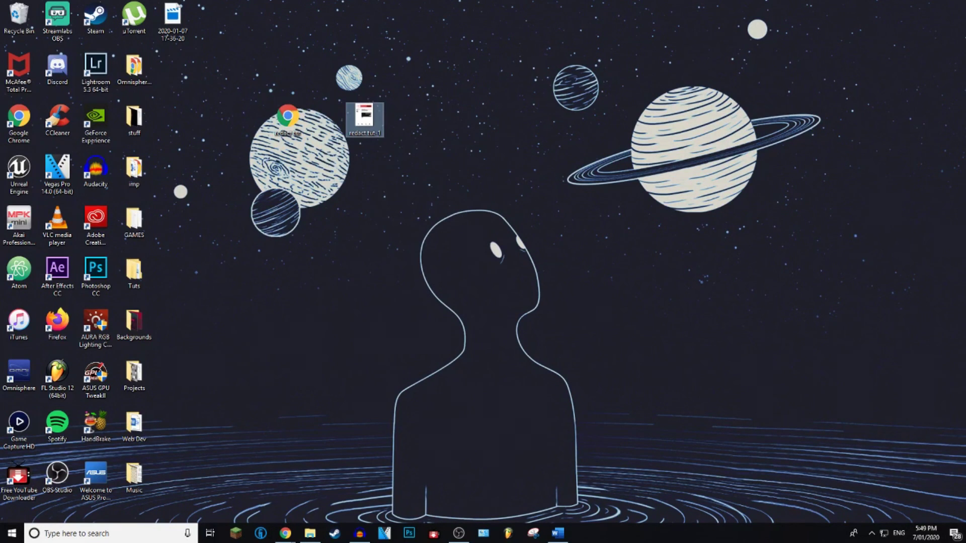
pyautogui.click(499, 132)
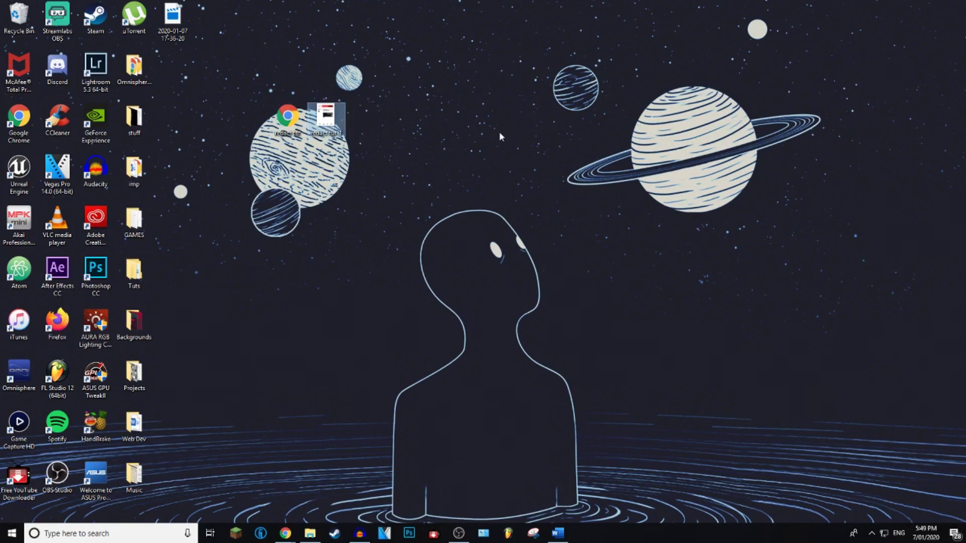